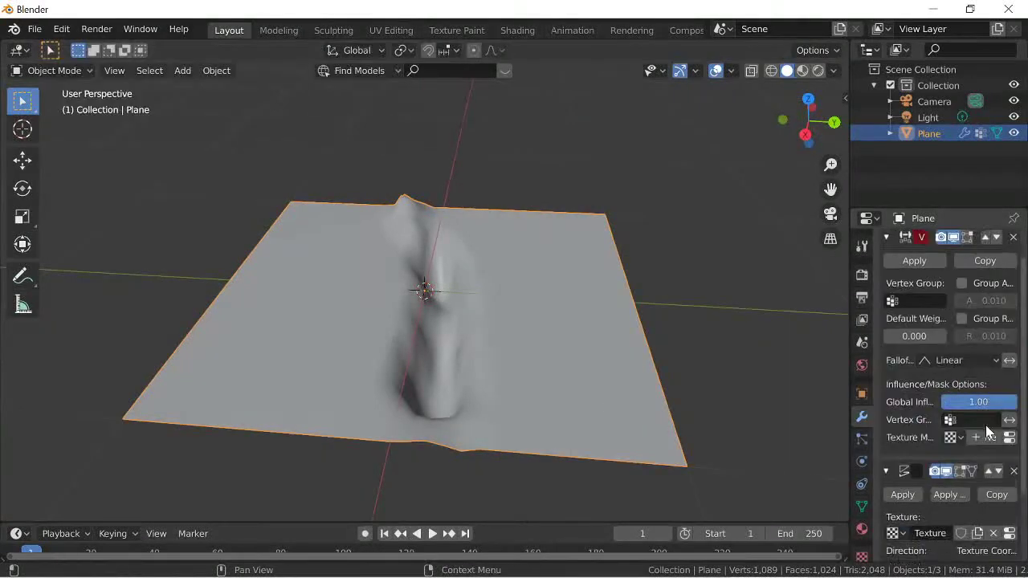
Step: Scroll the modifier panel up and down to review the Custom Curve falloff settings
scroll(901, 377, up, 2)
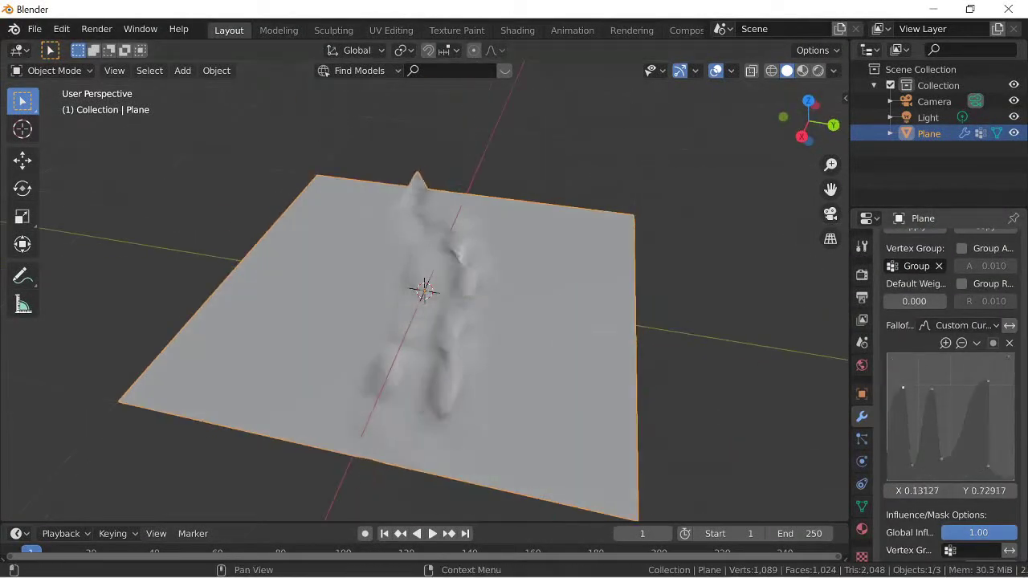
scroll(566, 361, down, 3)
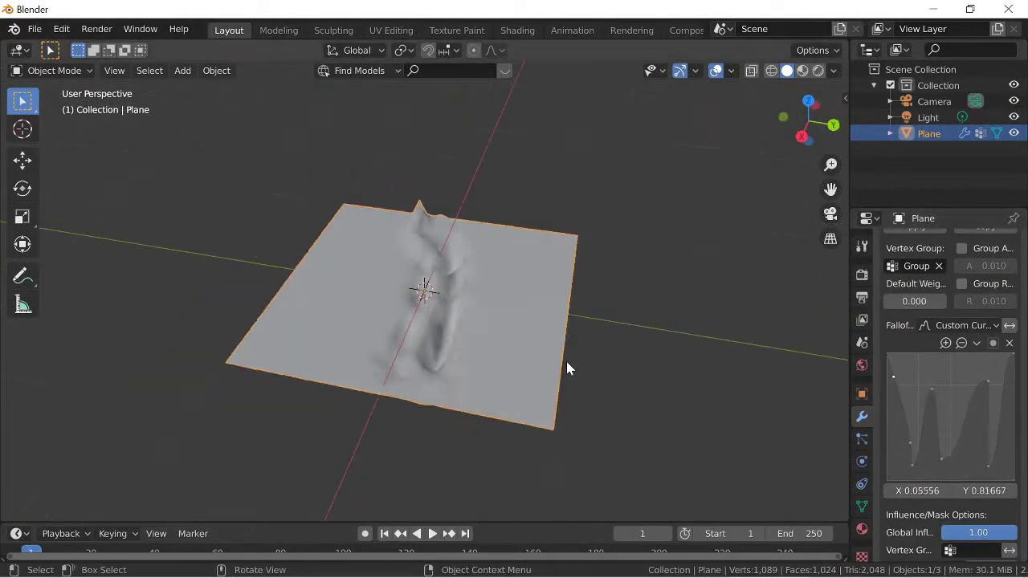
scroll(911, 365, down, 4)
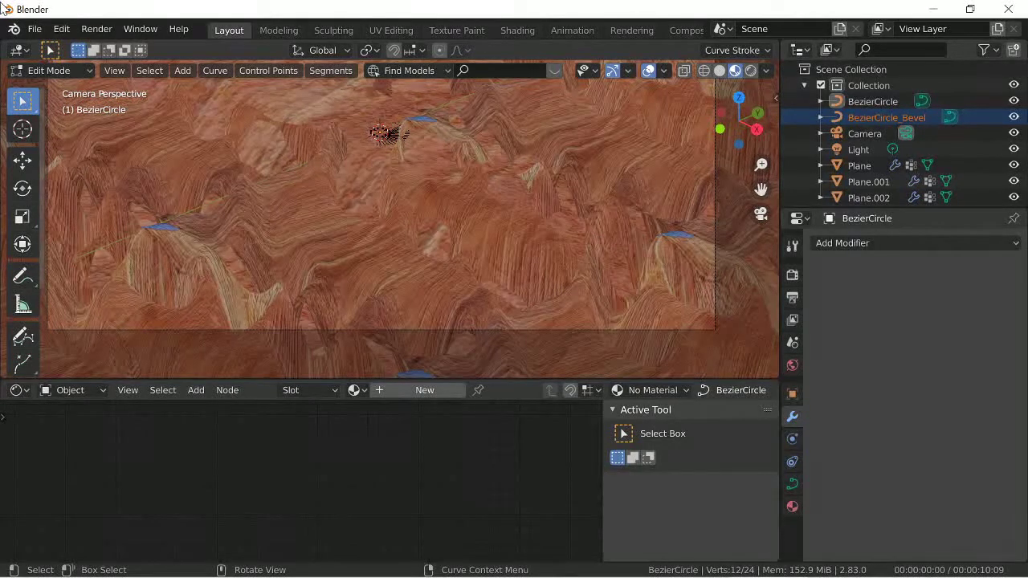
mouse_move(690, 566)
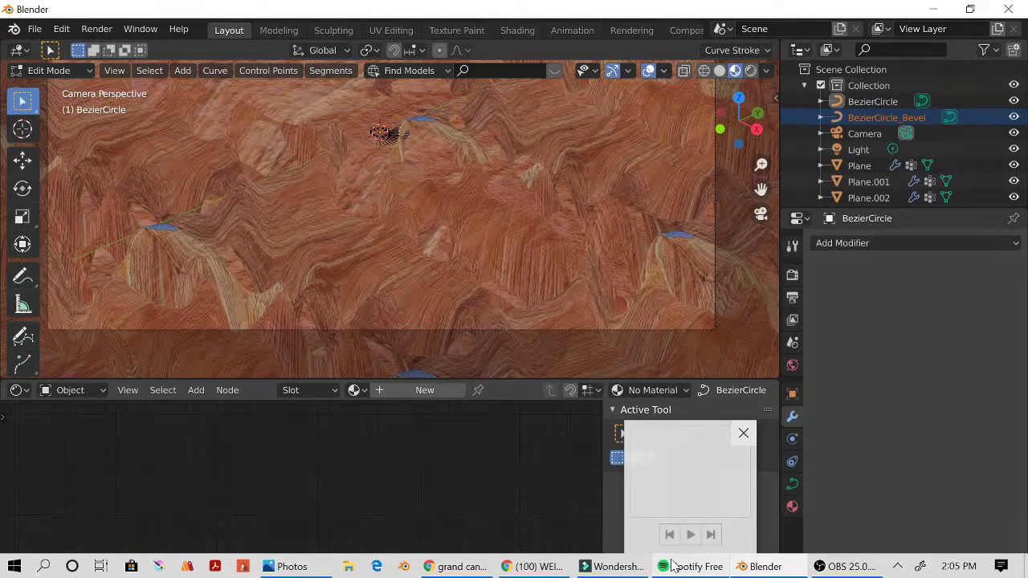
mouse_move(455, 566)
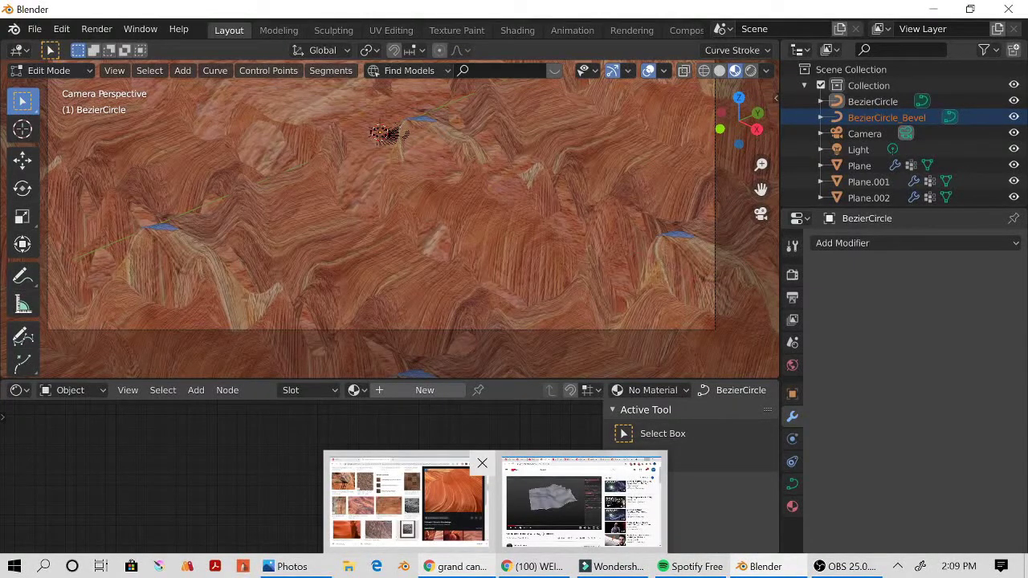
right_click(456, 566)
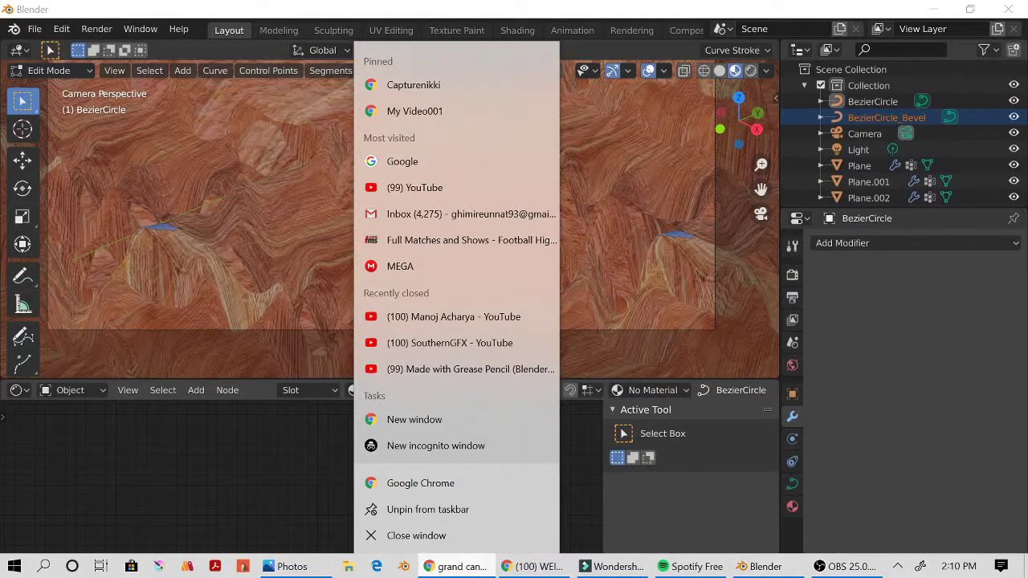
click(293, 566)
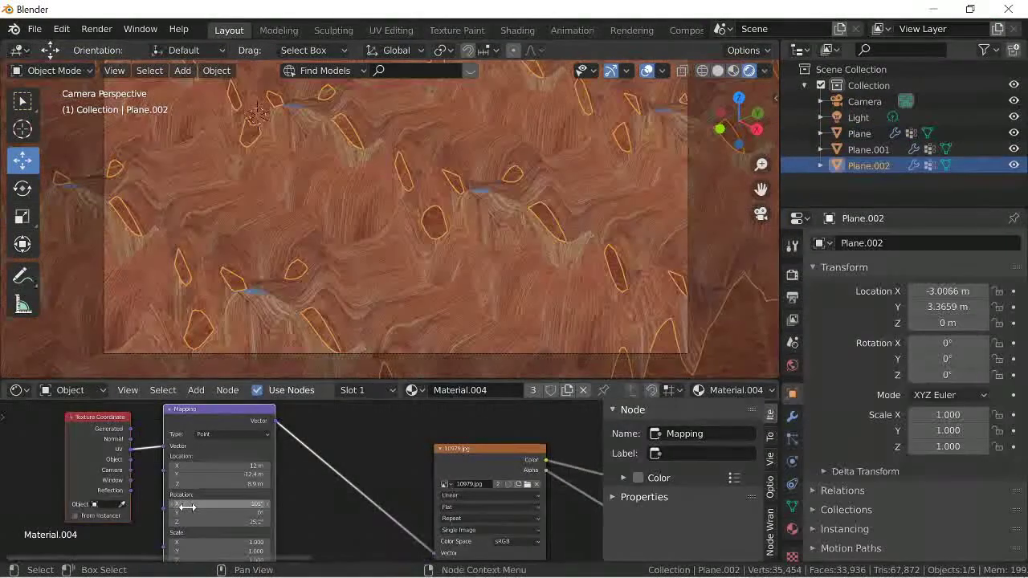
Step: Edit the rotation of the canyon texture's Mapping node on Plane.002
click(35, 29)
click(236, 42)
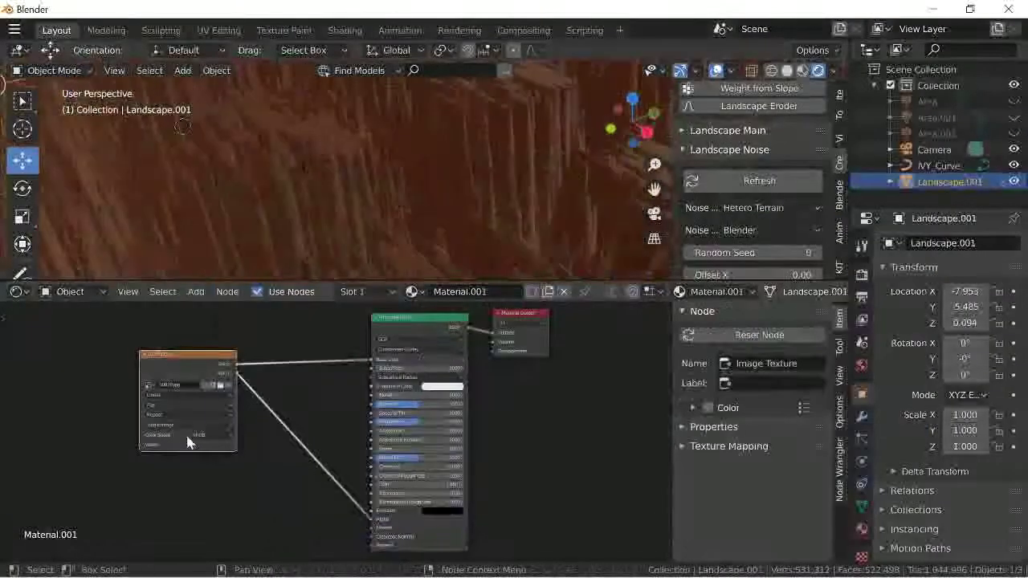
Step: Add a second Image Texture node to the landscape material in the Shader Editor
click(195, 291)
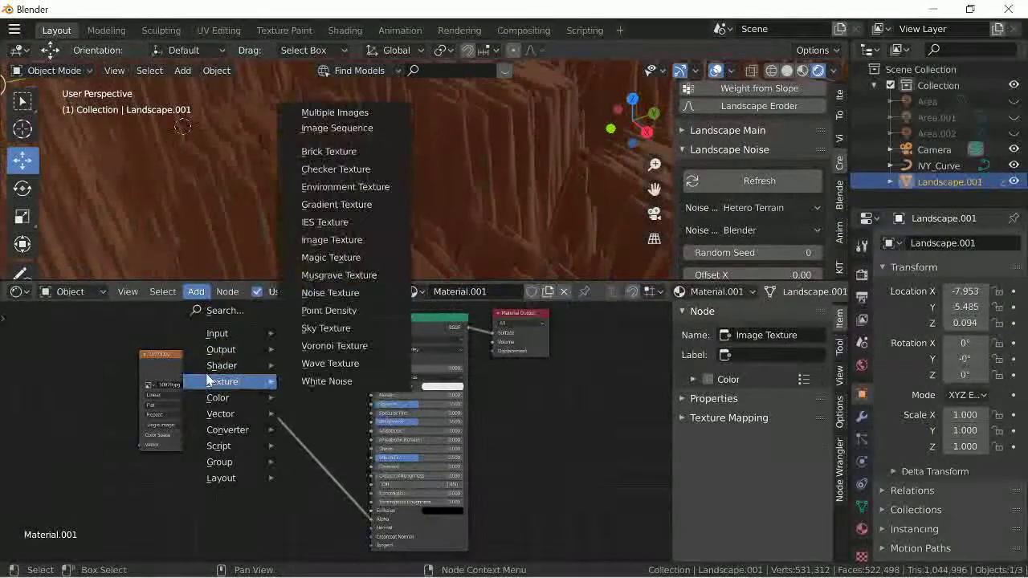
click(345, 236)
click(302, 493)
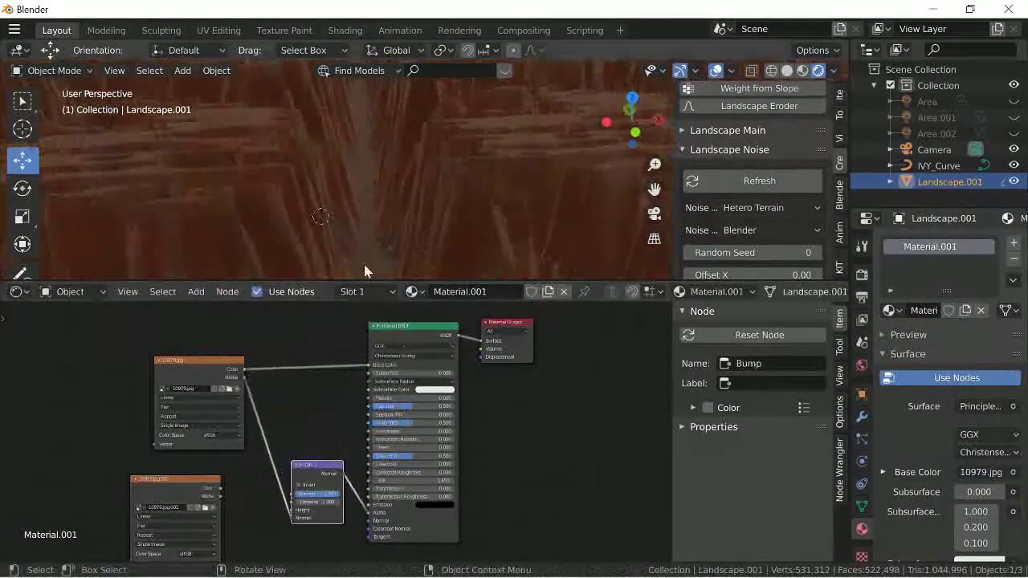